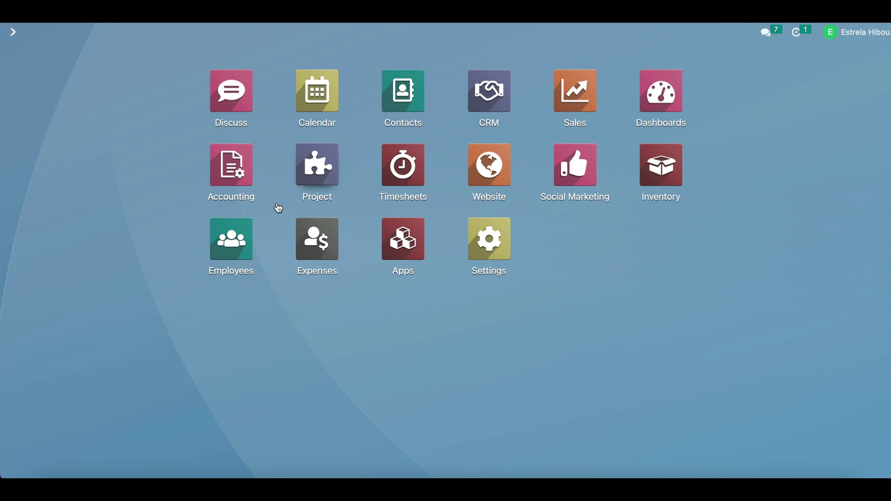
Browse the Sales product catalogue, viewing the Camaro, then open the 2014 Ferrari California Base
click(589, 86)
click(229, 30)
click(231, 55)
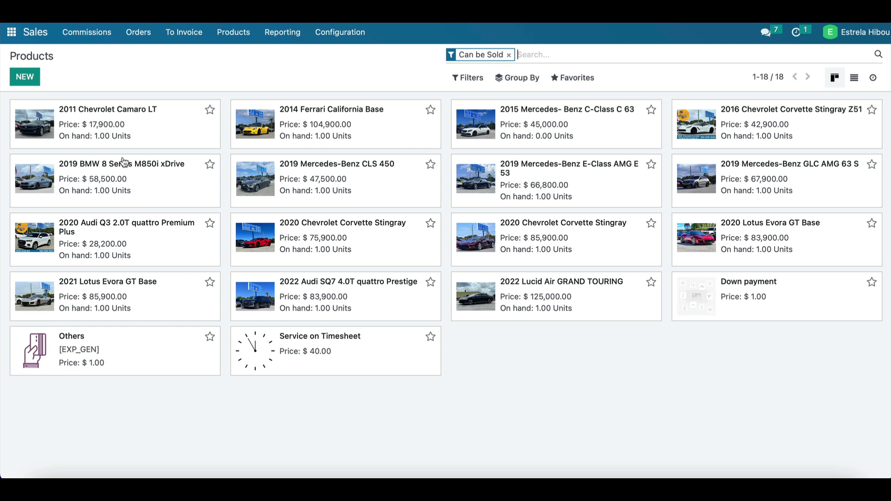
click(111, 115)
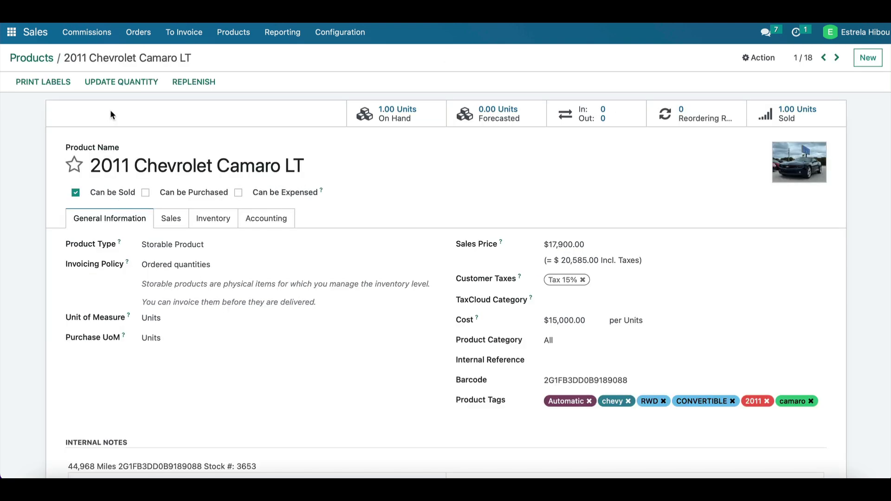
scroll(78, 274, left, 5)
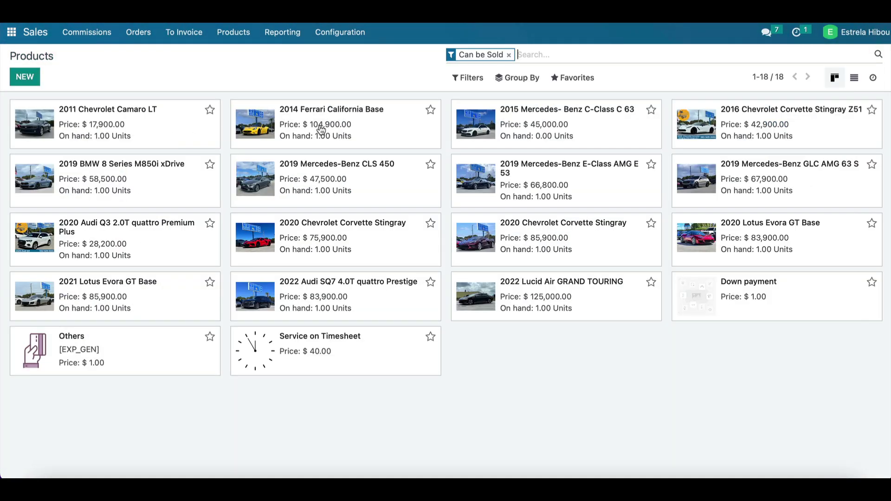
click(321, 129)
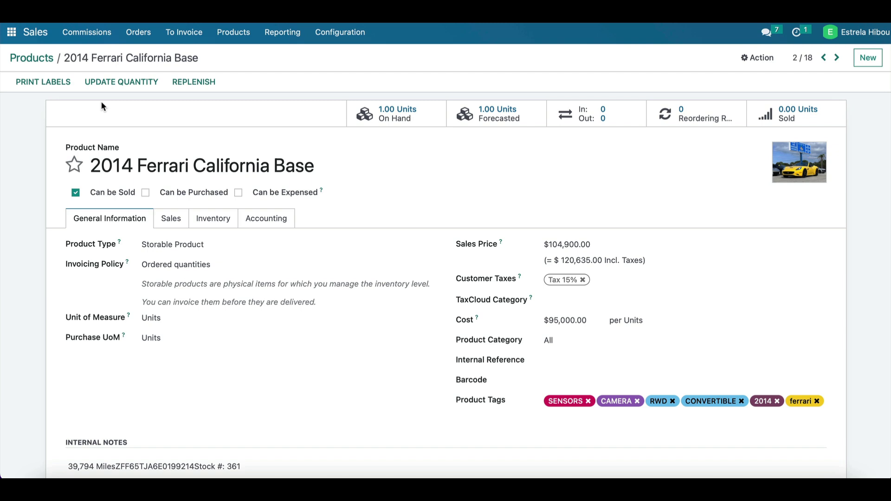
Start a new quotation from the Sales Orders list with Potential Client as customer
click(136, 37)
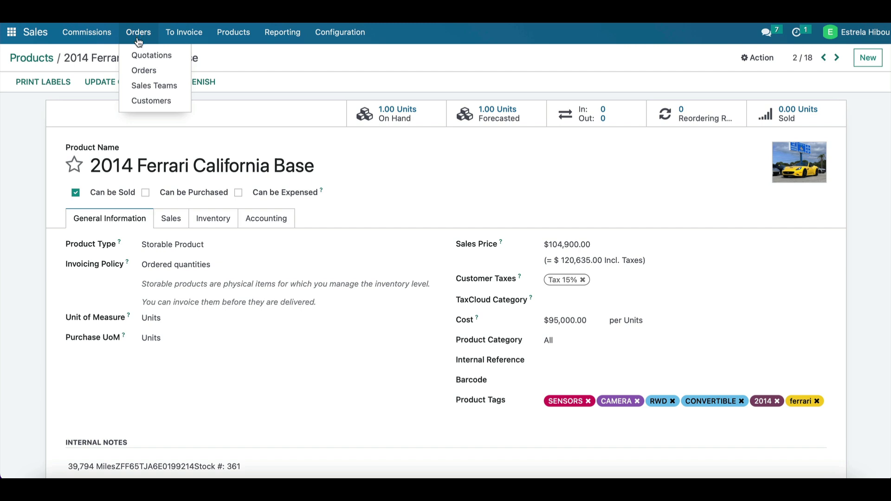
click(138, 70)
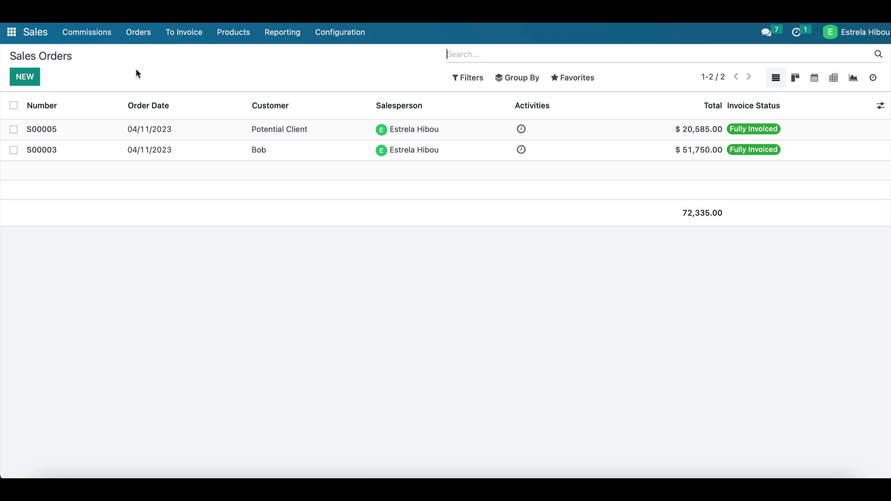
click(24, 77)
click(137, 179)
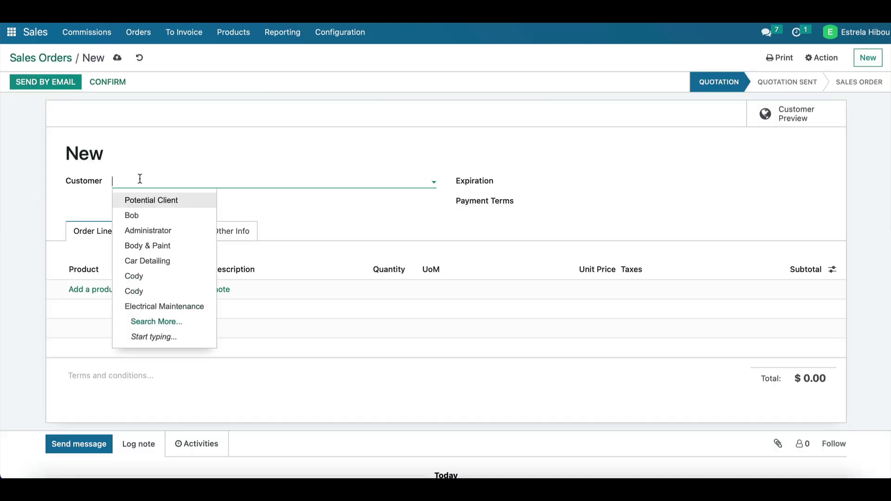
click(154, 201)
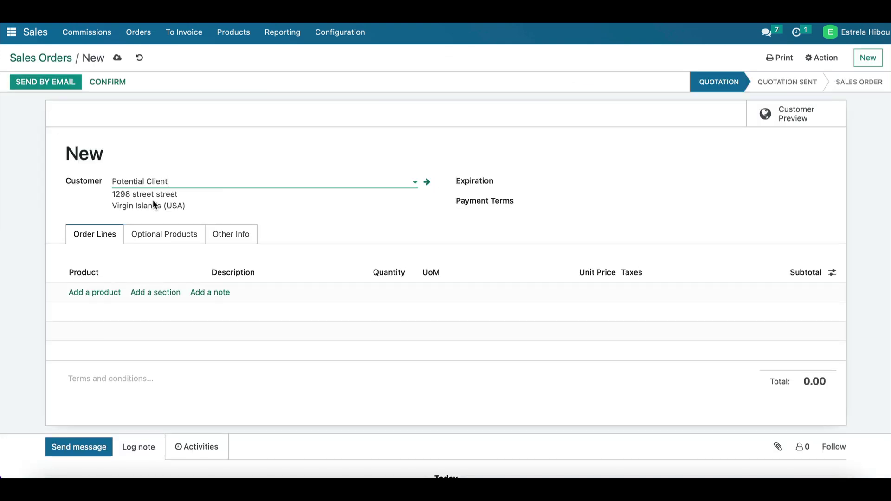
Add a 2014 Ferrari California Base line and leave Payment Terms empty
click(101, 292)
click(103, 291)
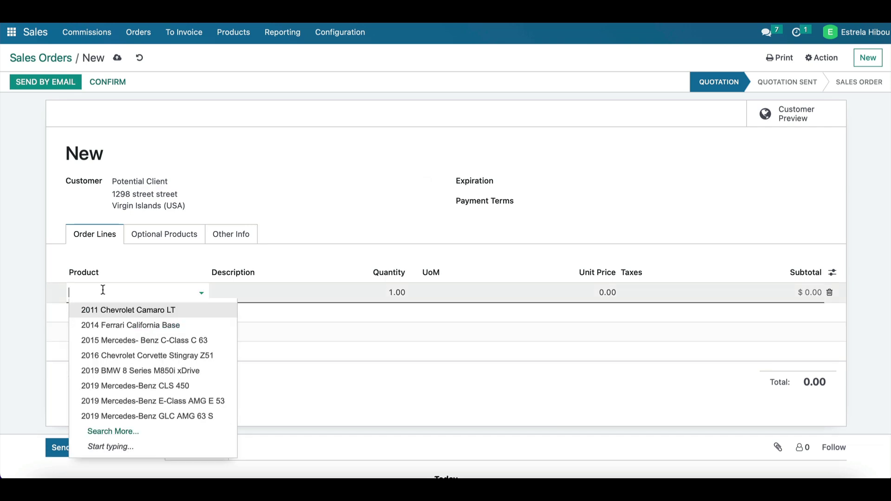
click(110, 326)
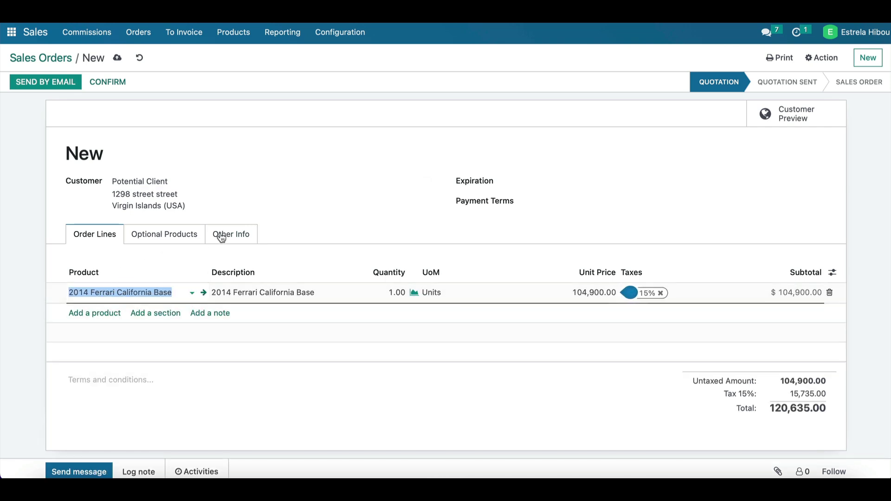
click(358, 248)
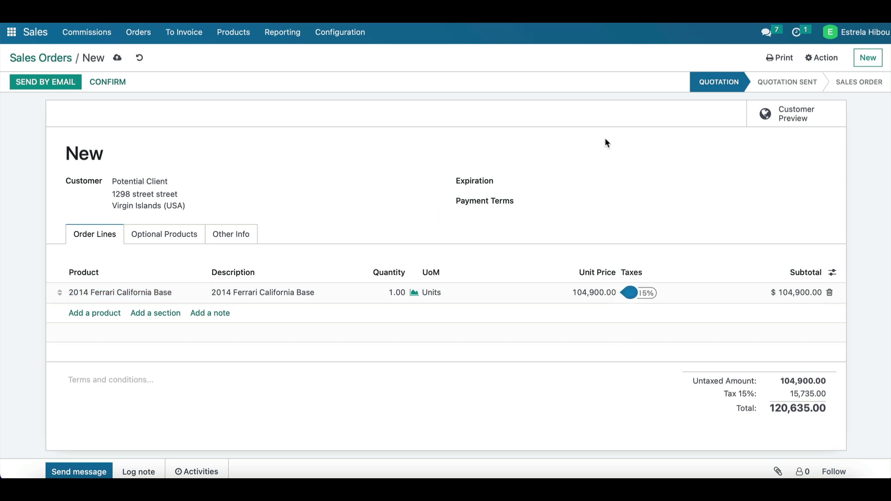
click(572, 199)
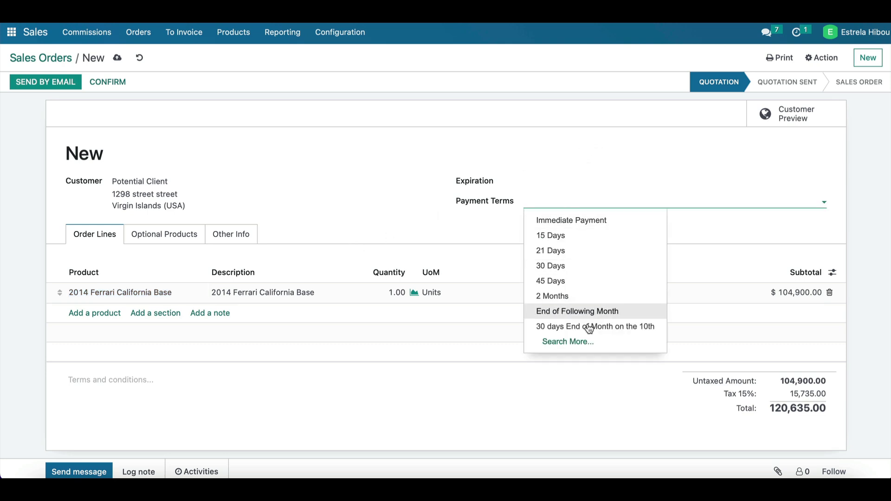
click(425, 127)
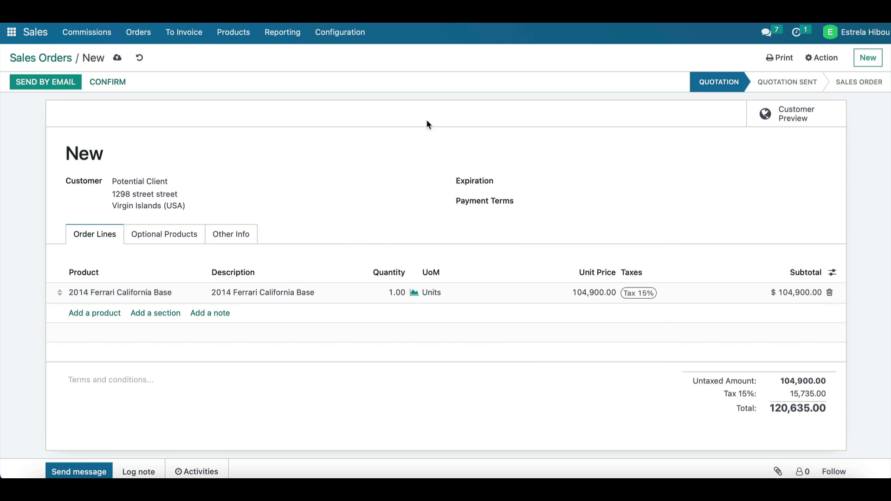
Confirm order S00006 and create a Regular invoice for 120,635.00, then open it
click(108, 81)
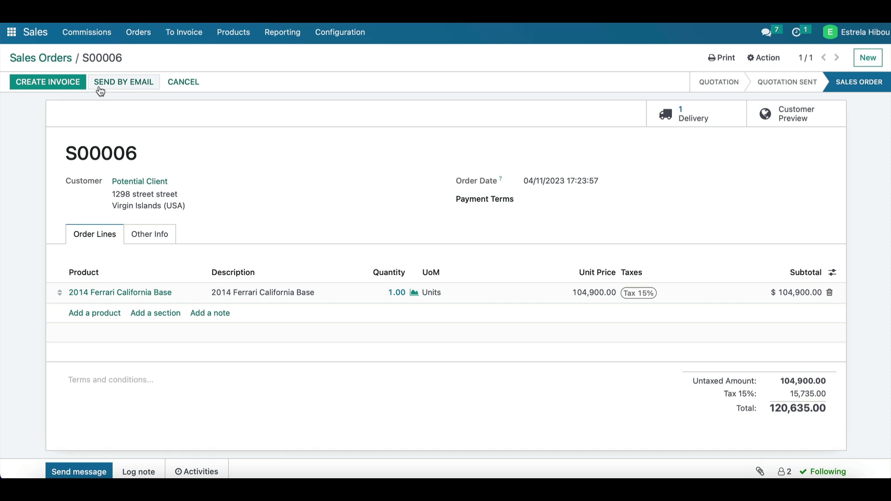
click(36, 84)
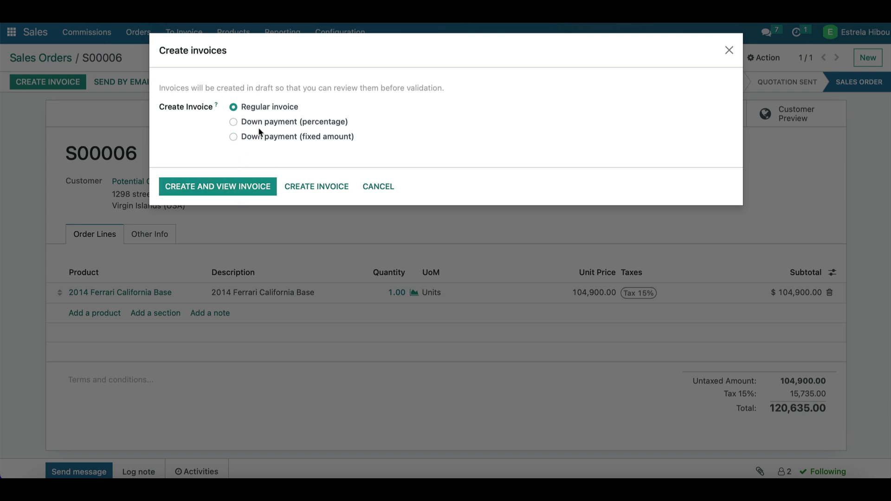
click(234, 189)
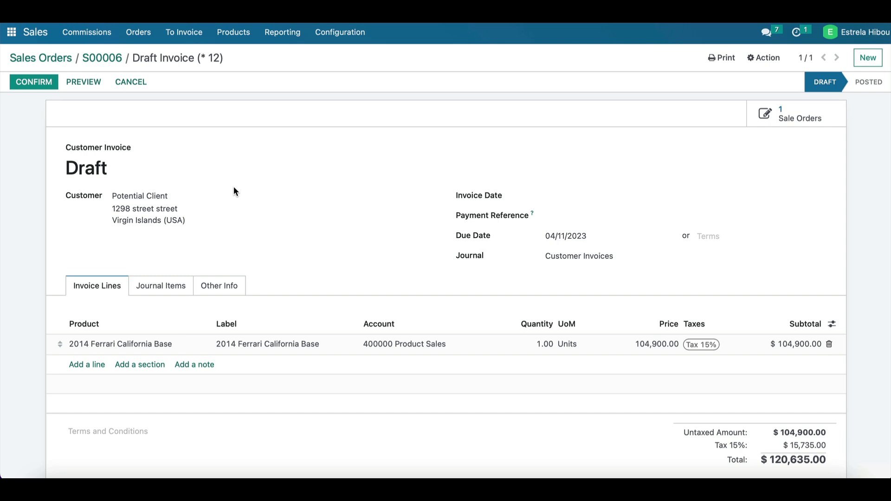
Post invoice INV/2023/00003 and register its 120,635.00 payment via the Bank journal
click(32, 86)
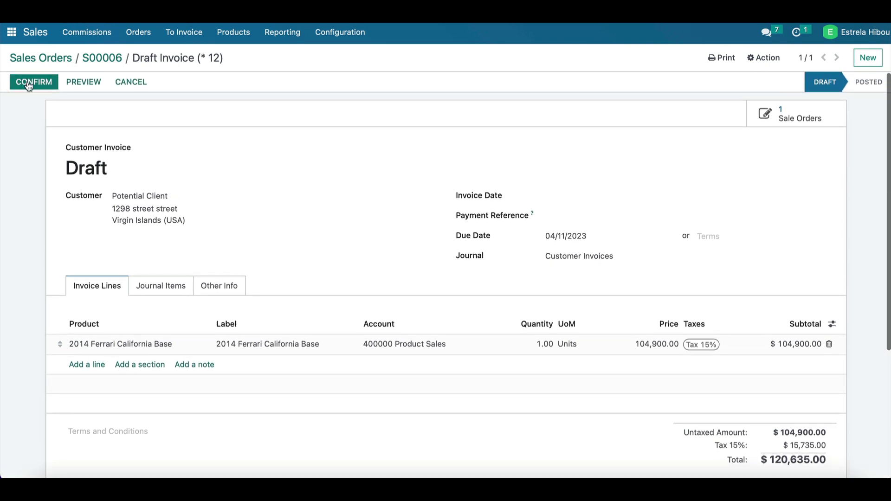
click(29, 86)
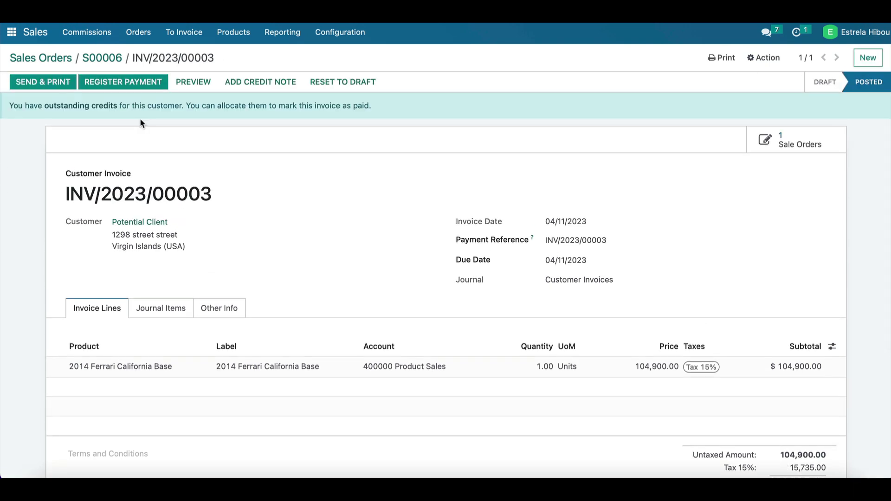
click(143, 82)
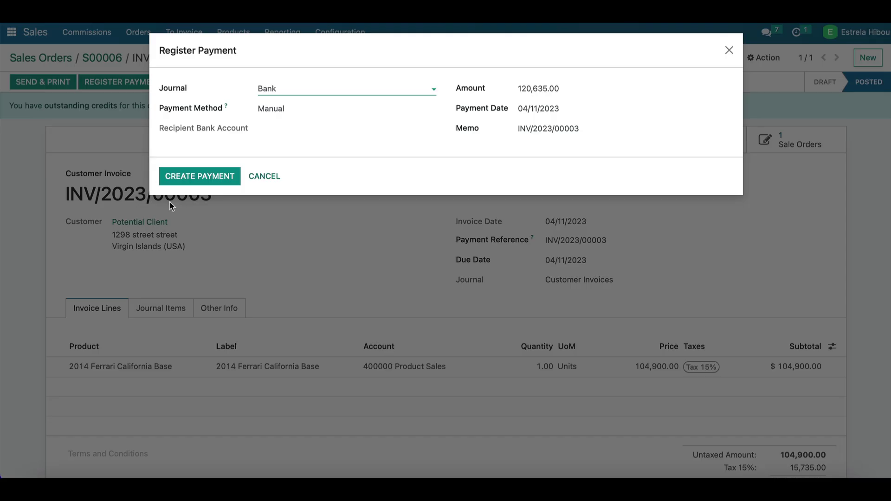
click(181, 180)
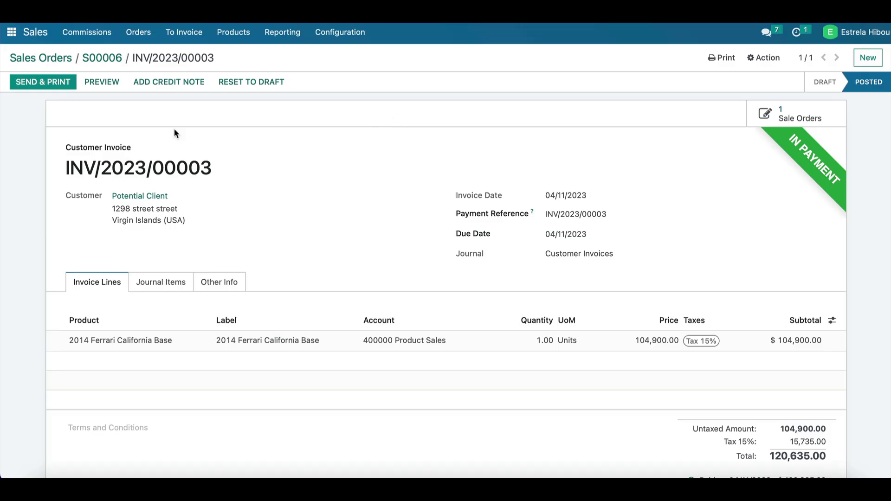
Save the default document layout and send INV/2023/00003 to the customer with its PDF
click(53, 89)
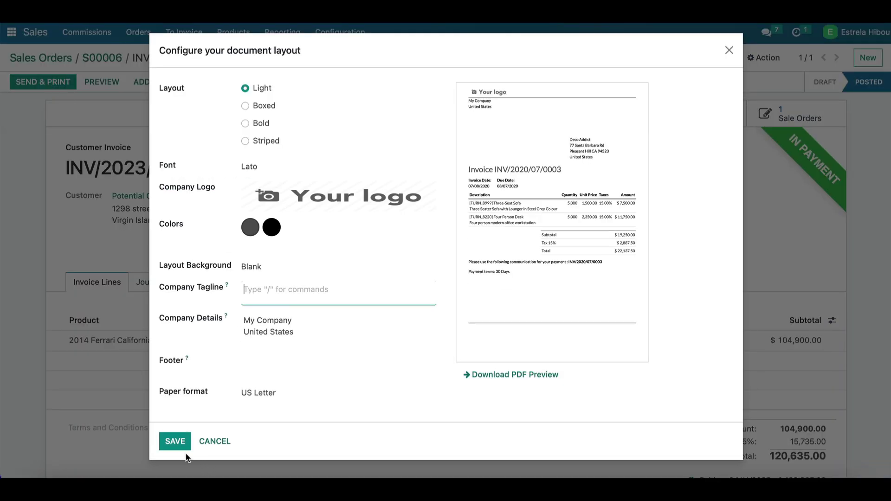
click(177, 445)
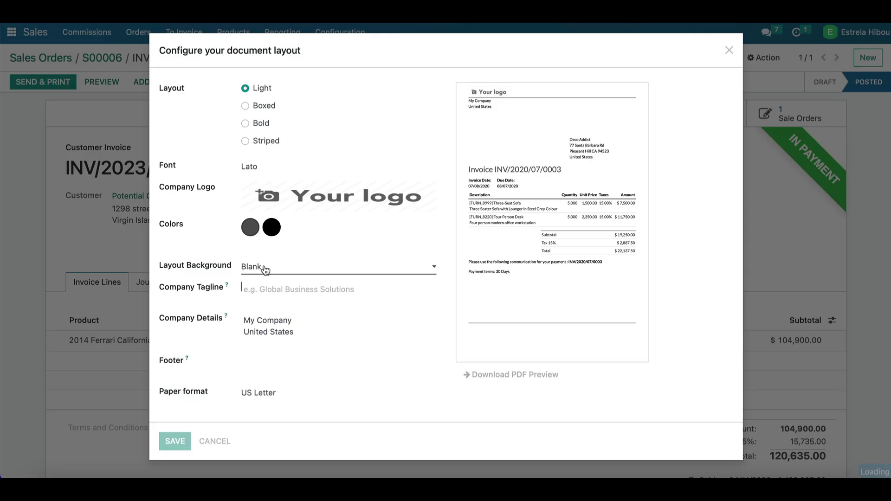
click(201, 389)
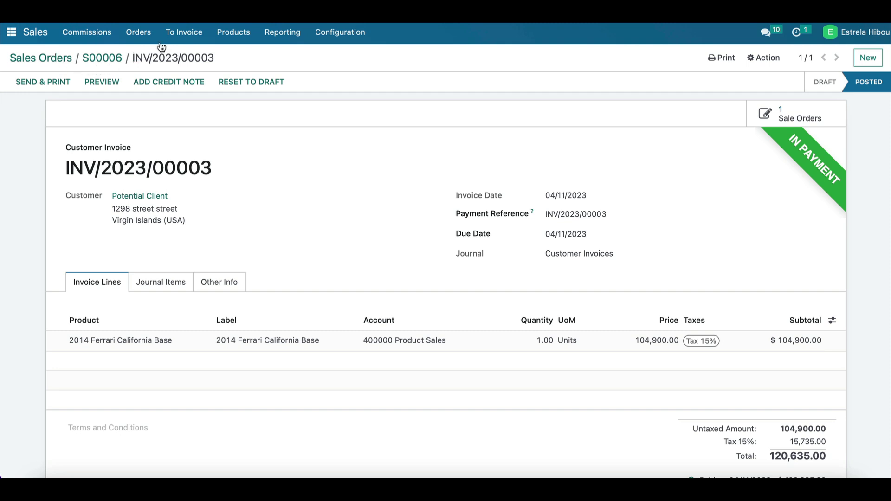
Check the Orders to Invoice list, then return to the Sales Orders list
click(101, 34)
mouse_move(179, 33)
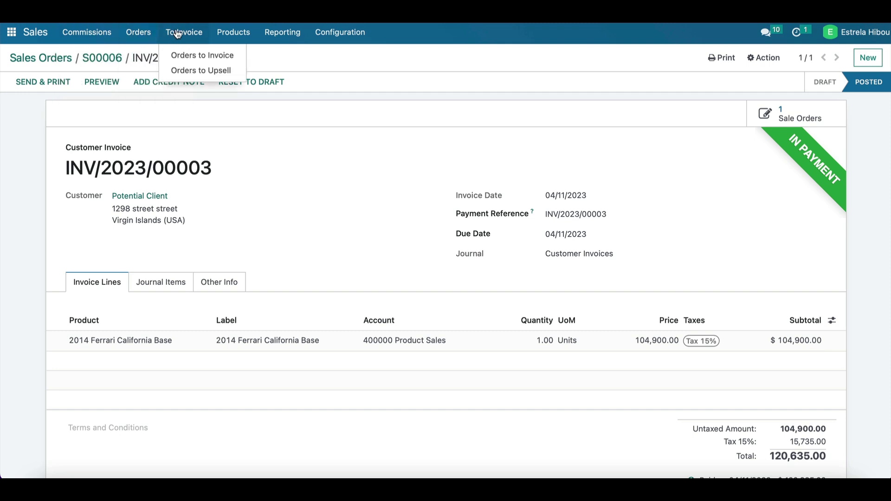
click(182, 57)
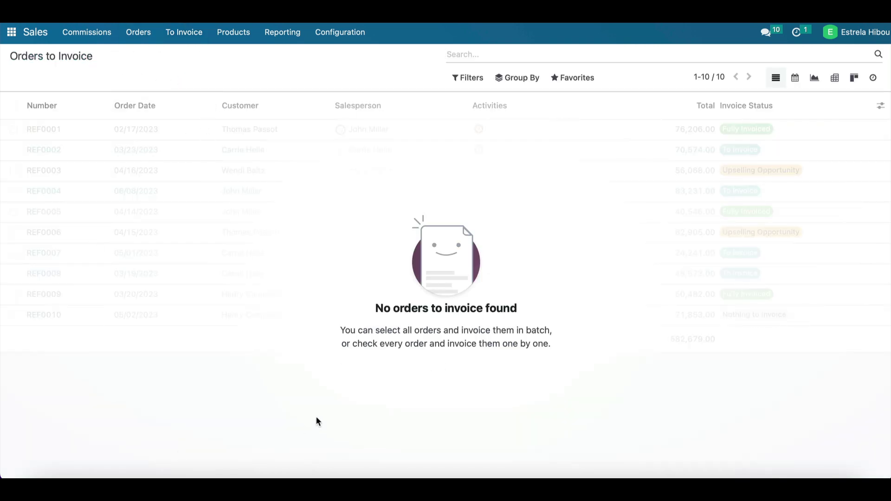
click(197, 33)
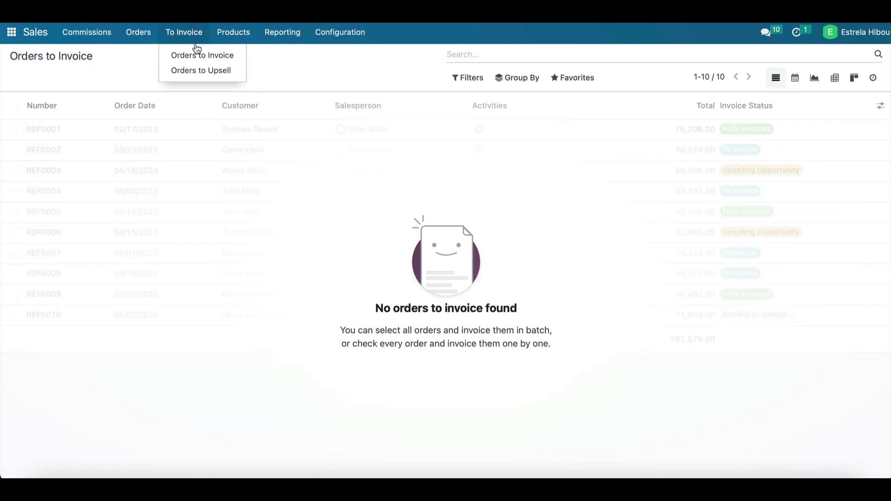
click(228, 41)
click(139, 33)
click(147, 75)
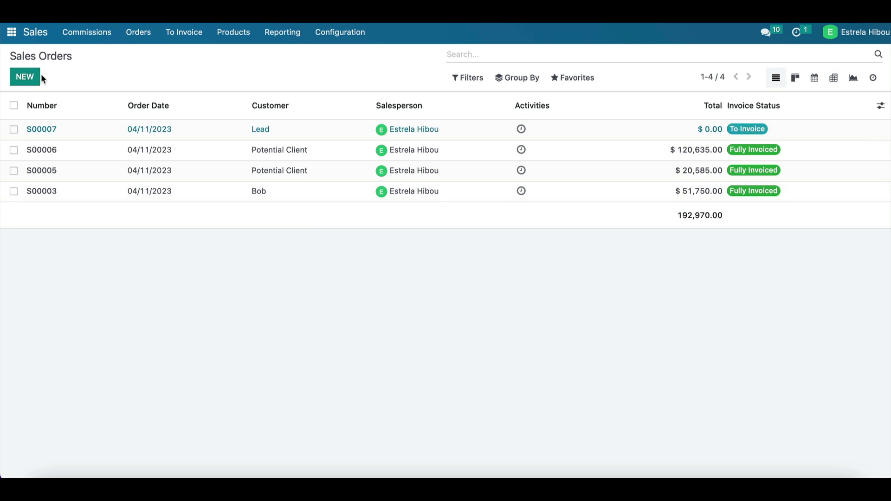
Create a quotation for Lead with a 2019 Mercedes-Benz E-Class AMG E 53 line and confirm it
click(25, 77)
click(145, 184)
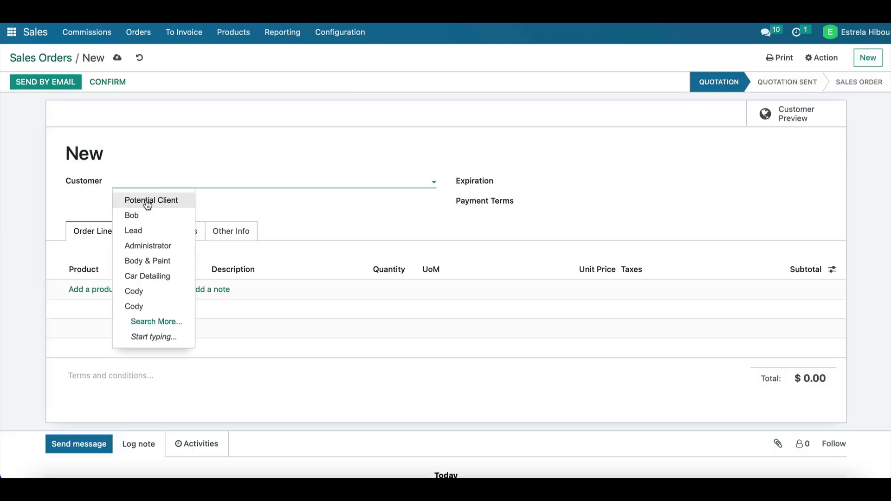
click(153, 231)
click(104, 289)
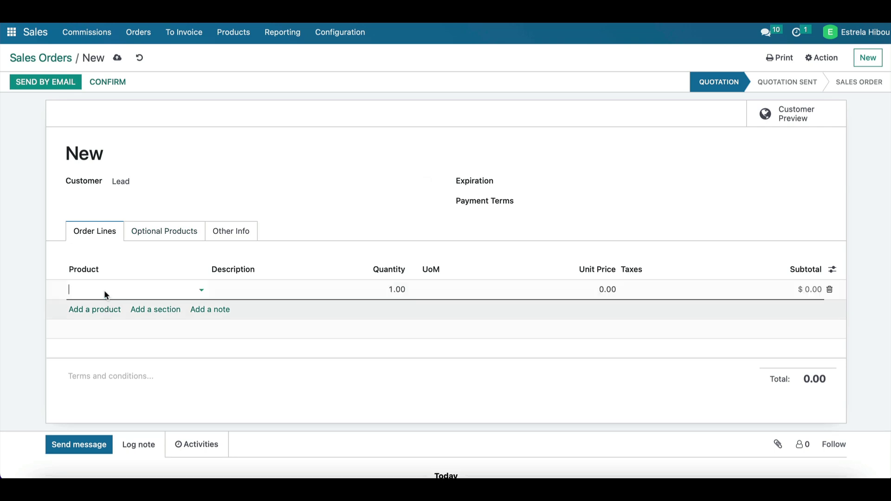
click(104, 290)
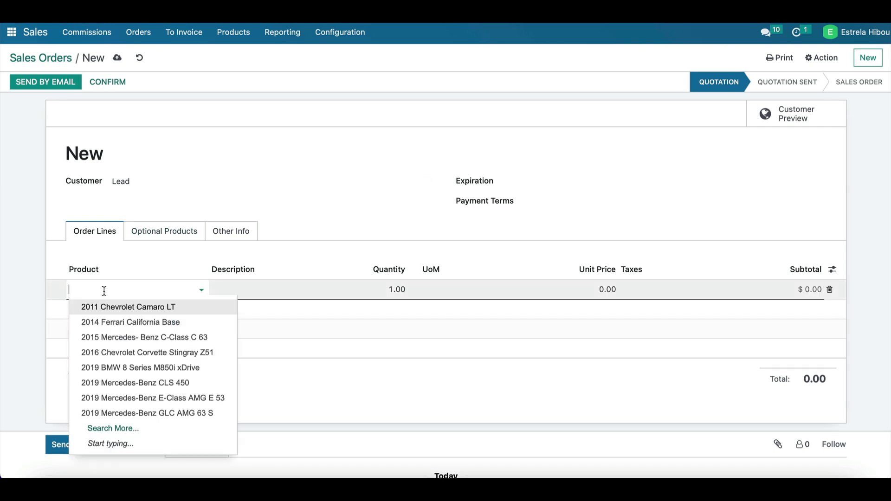
click(133, 398)
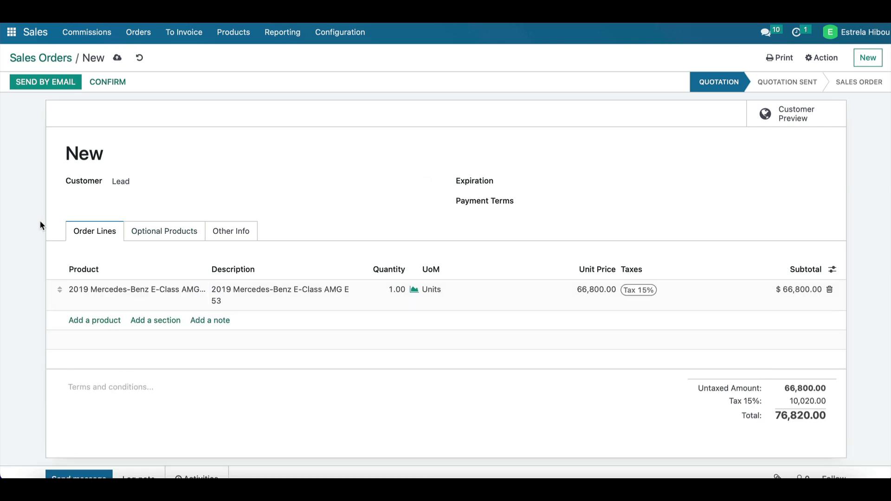
click(123, 82)
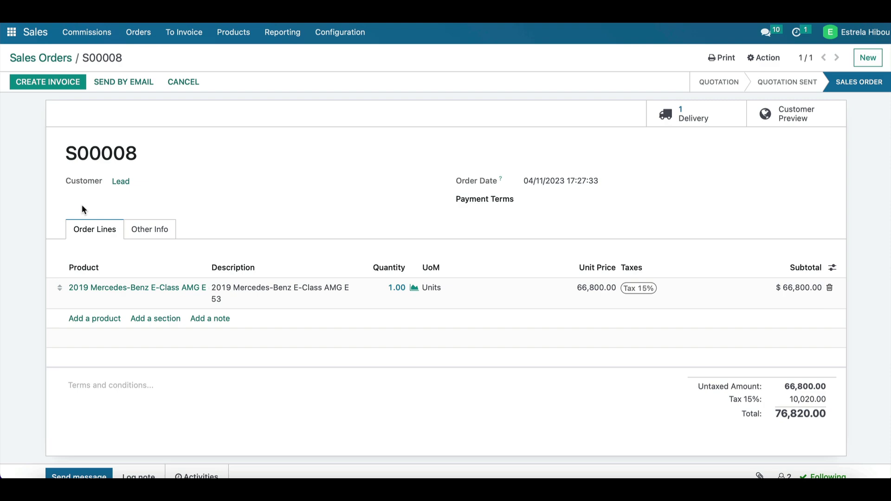
Create a fixed-amount down payment invoice of 70000 for S00008 and open it
click(55, 82)
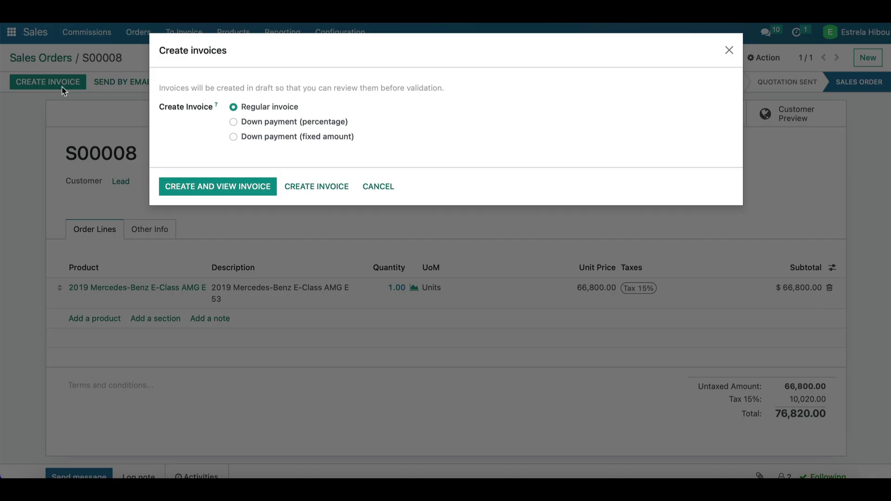
click(289, 138)
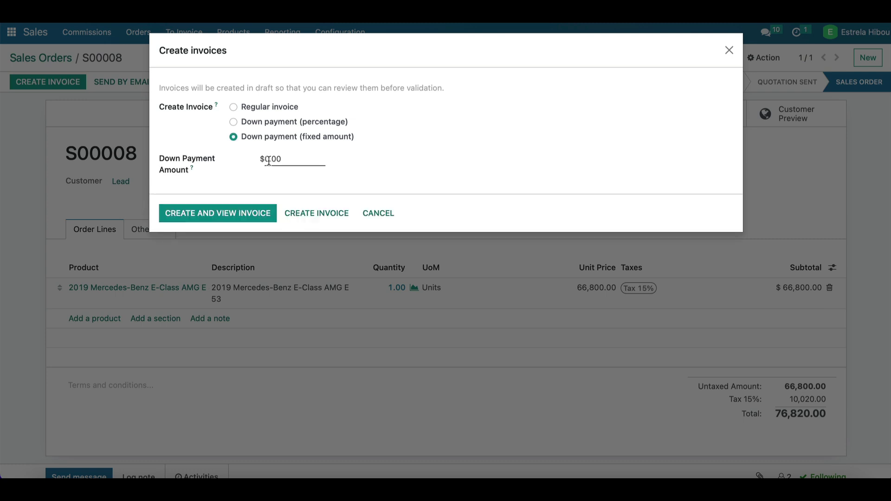
key(Delete)
text(7000)
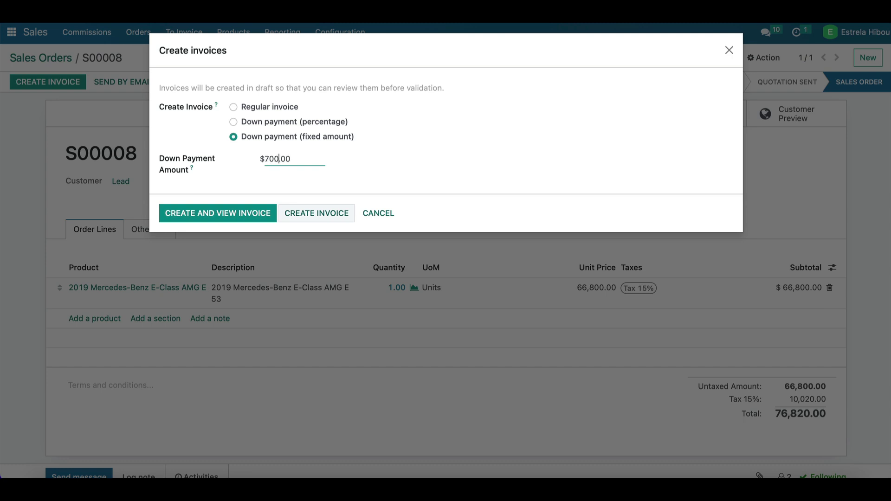
text(0)
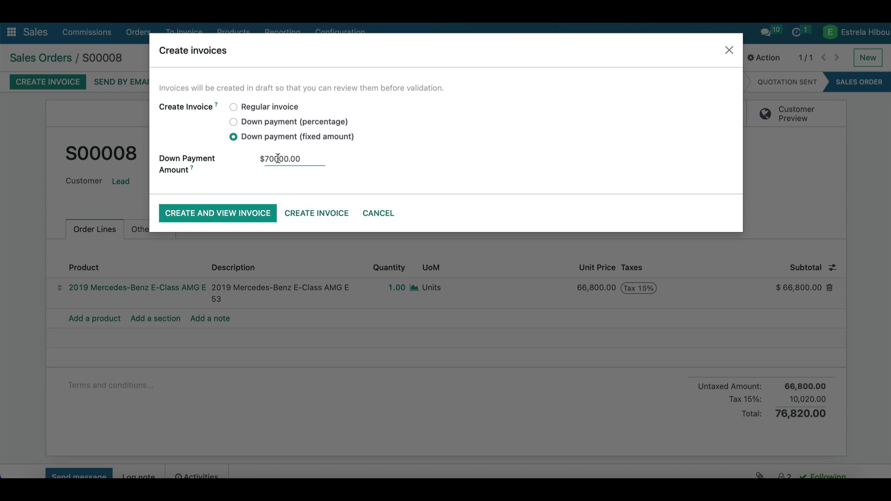
click(328, 185)
click(249, 210)
click(238, 211)
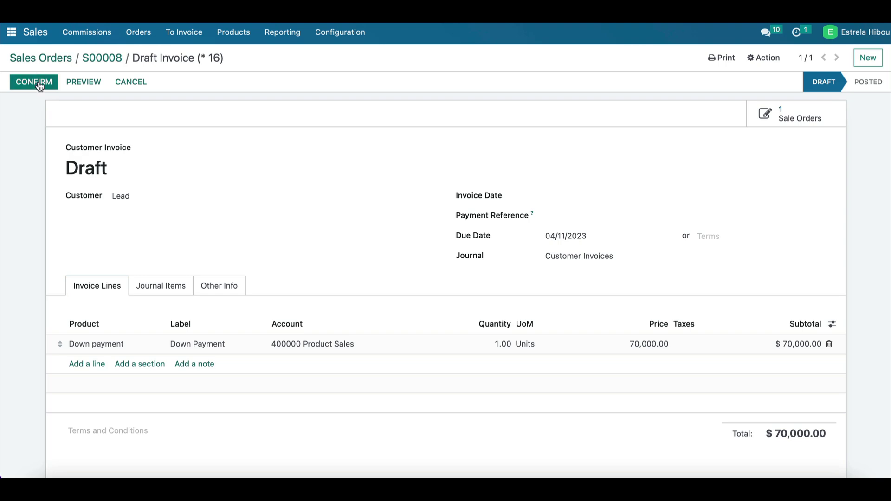
Post down payment invoice INV/2023/00004, dismissing the error, and register its $70,000.00 payment
click(37, 83)
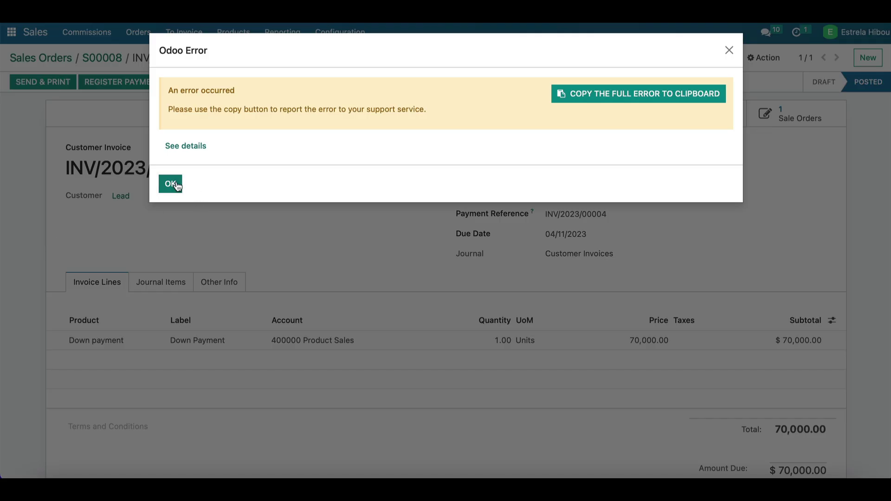
click(175, 184)
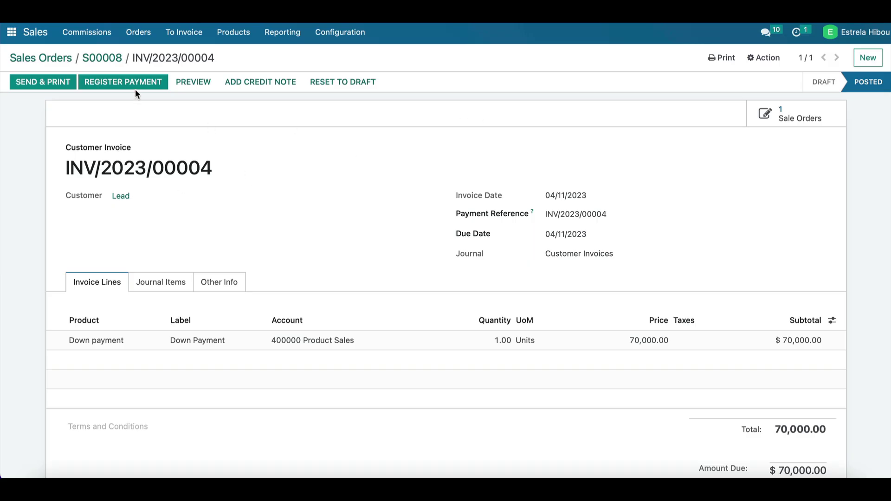
click(141, 86)
click(213, 173)
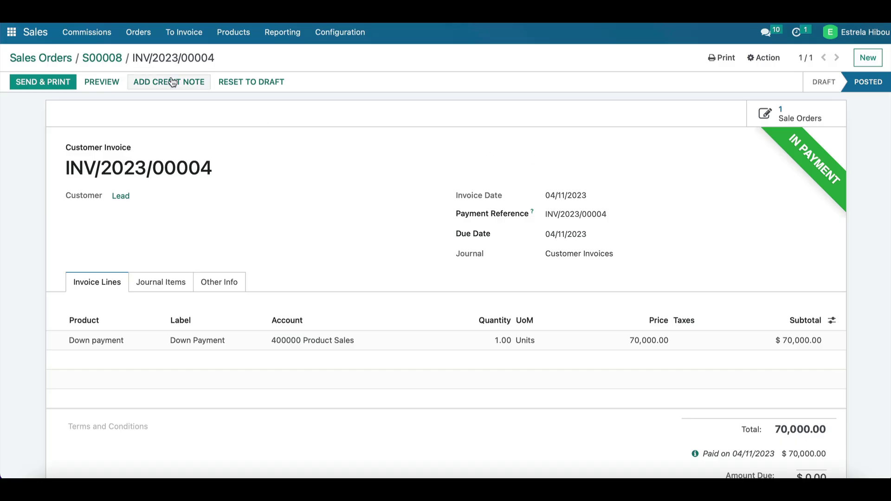
View the Orders to Invoice list, then switch to the full Sales Orders list
click(138, 40)
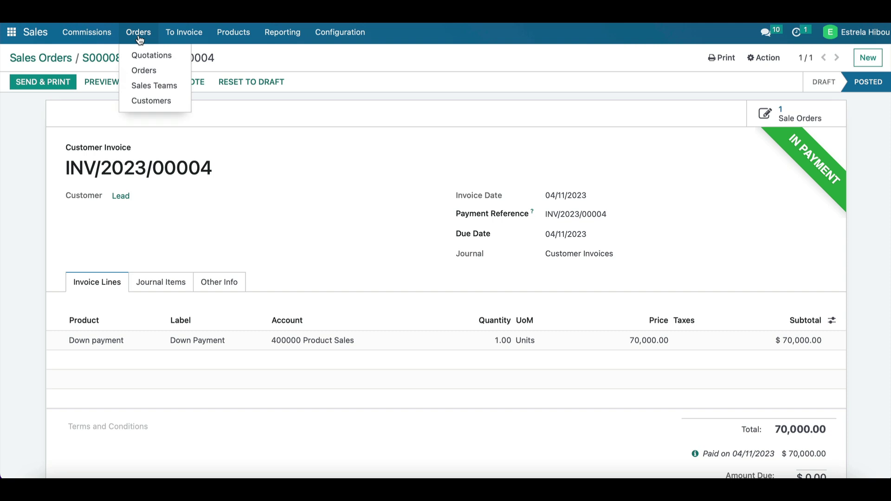
mouse_move(181, 37)
click(181, 55)
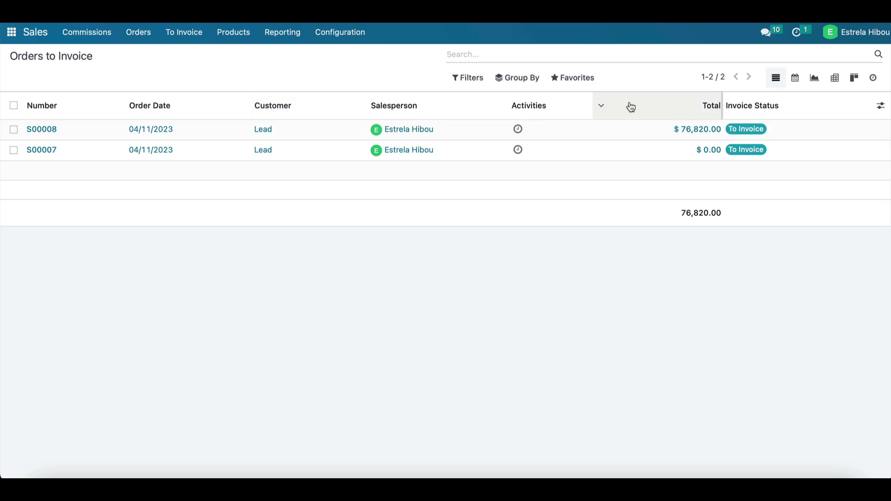
click(101, 41)
click(134, 42)
click(134, 42)
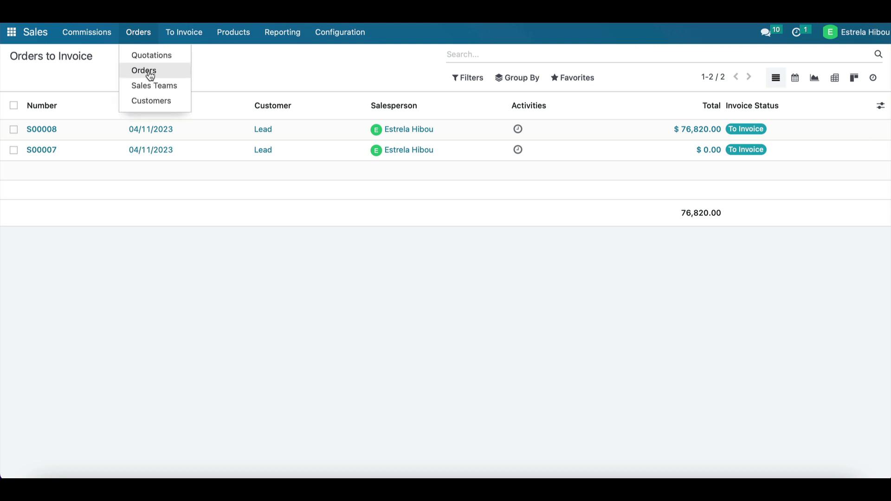
click(148, 71)
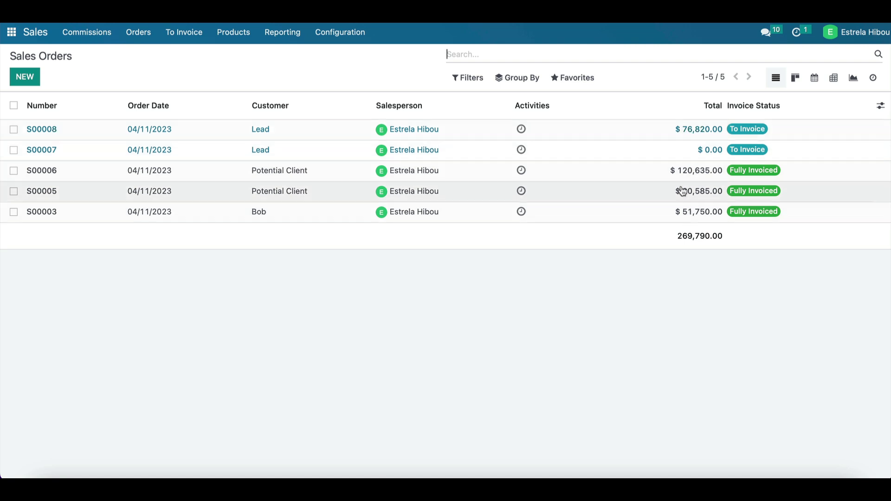
Invoice S00008's $6,820.00 balance with down payments deducted, review INV/2023/00004, and return to Sales Orders
click(152, 134)
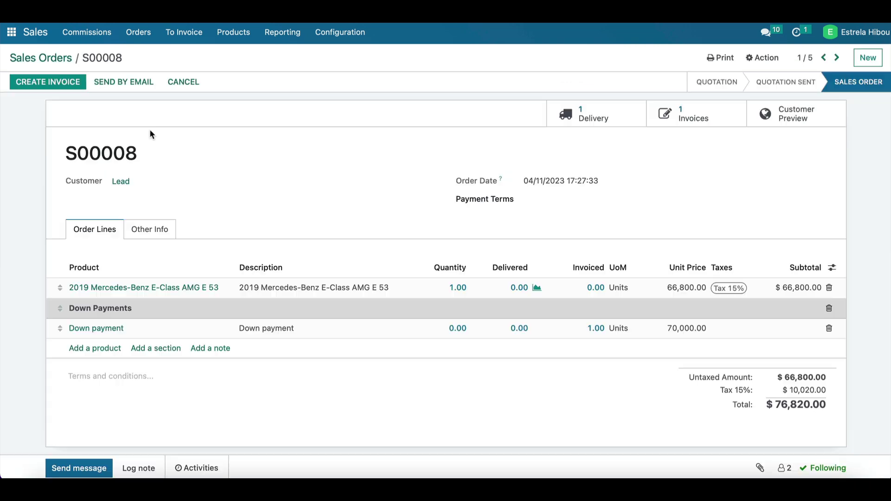
click(61, 84)
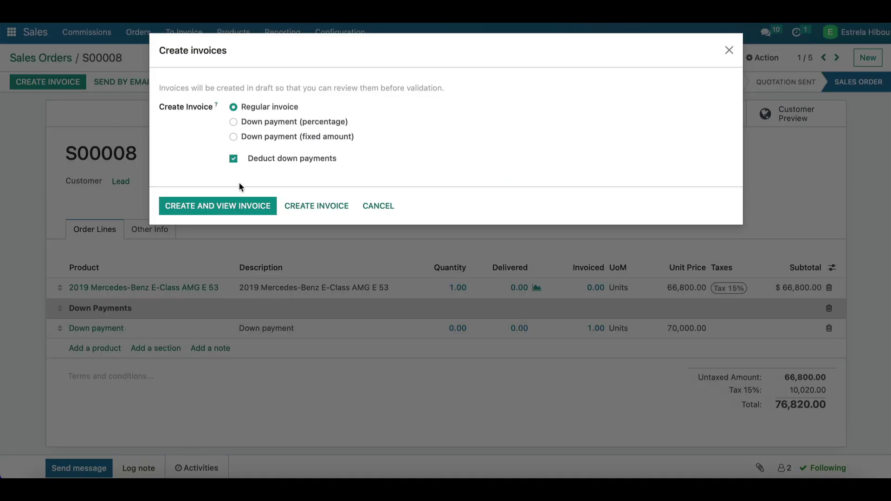
click(228, 204)
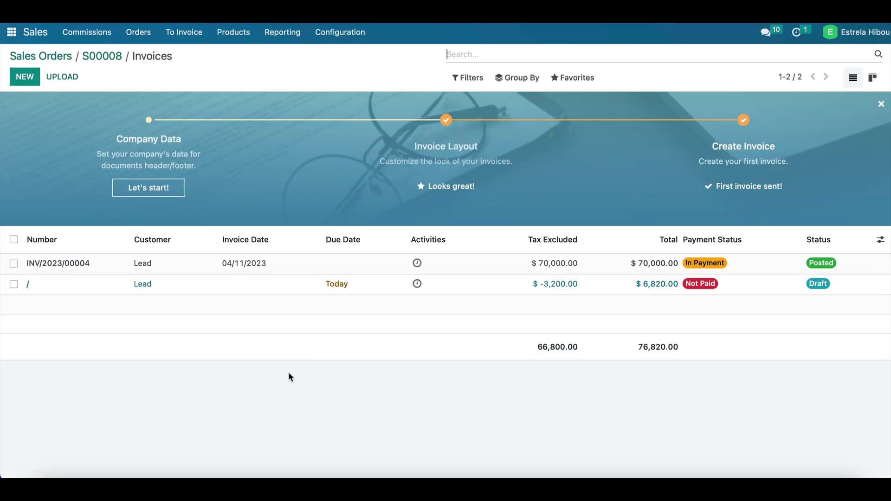
click(223, 262)
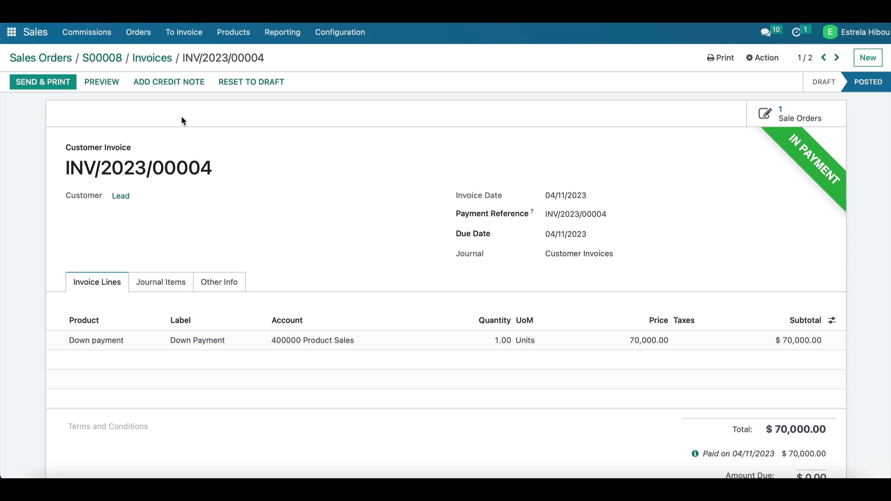
click(49, 59)
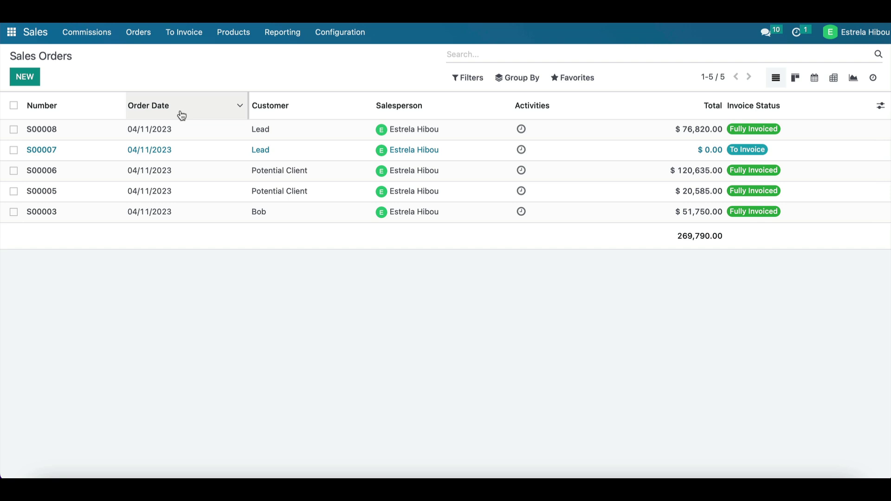
On order S00008, plan an Email activity with the note 'There is an outstanding balance.'
click(159, 135)
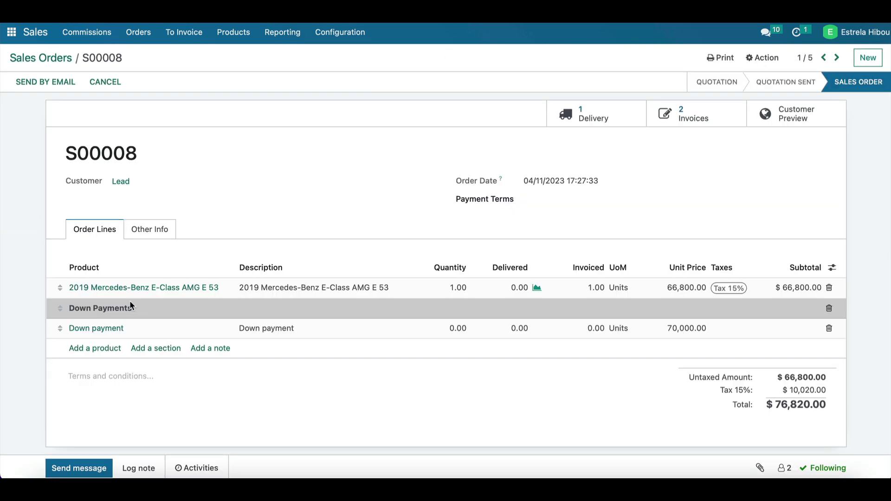
scroll(129, 300, down, 5)
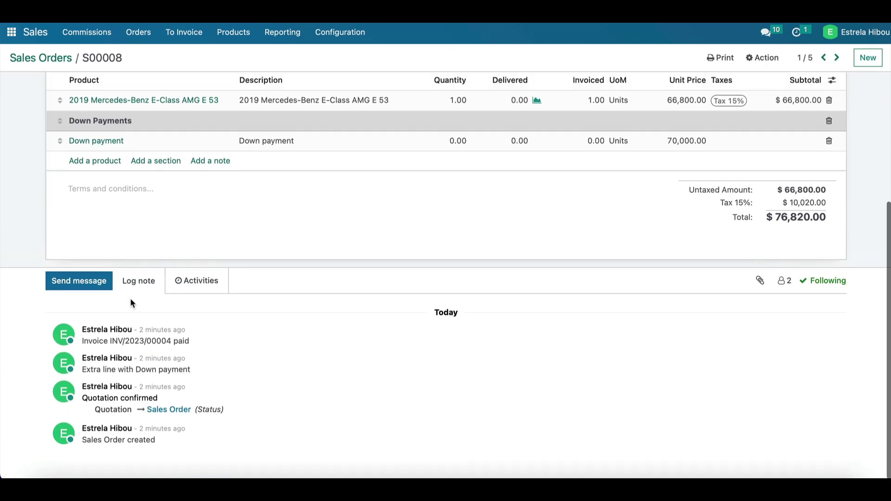
click(199, 282)
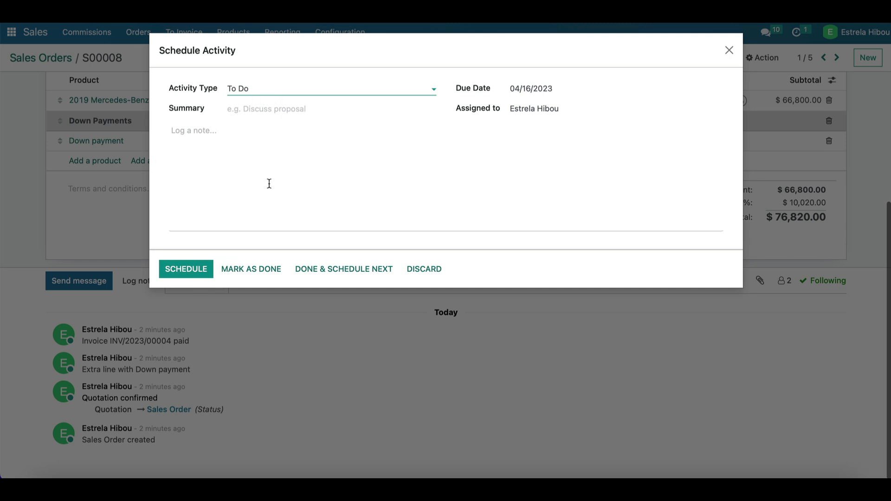
click(254, 103)
click(255, 97)
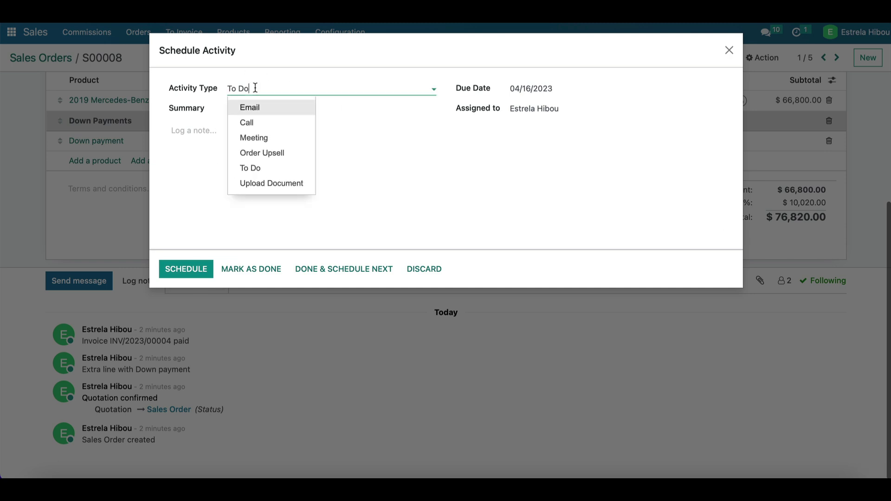
click(259, 111)
click(238, 158)
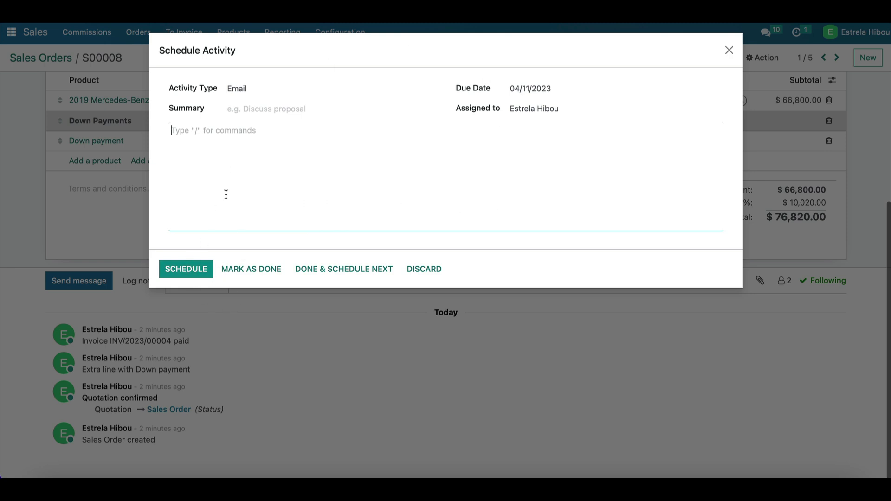
text(There is an)
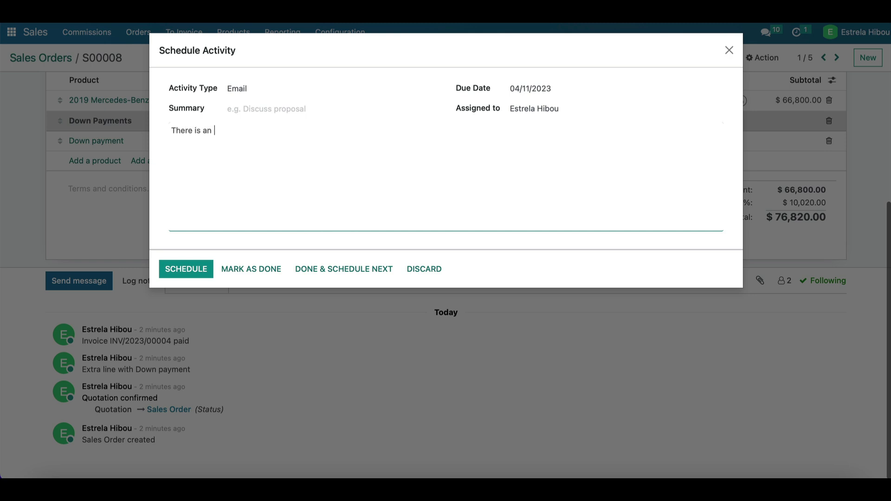
text( outstanding balance.)
click(180, 269)
scroll(599, 394, up, 5)
Return from order S00008 to the Odoo apps home screen
click(13, 32)
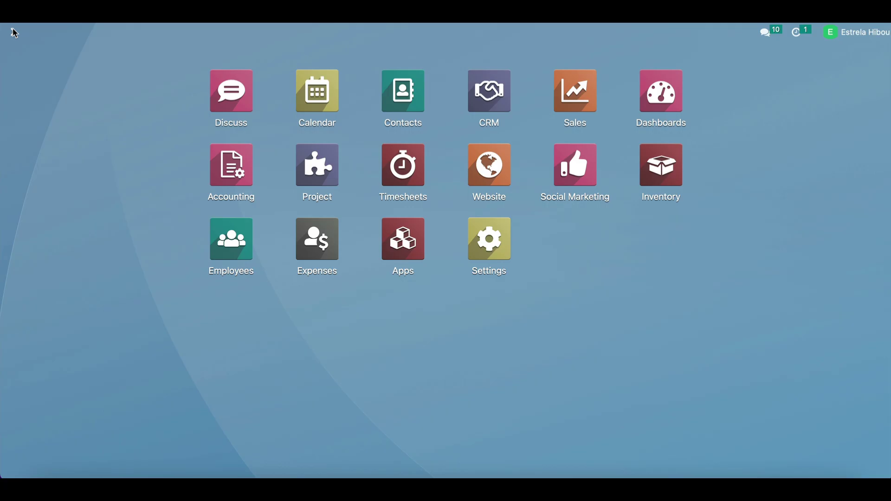